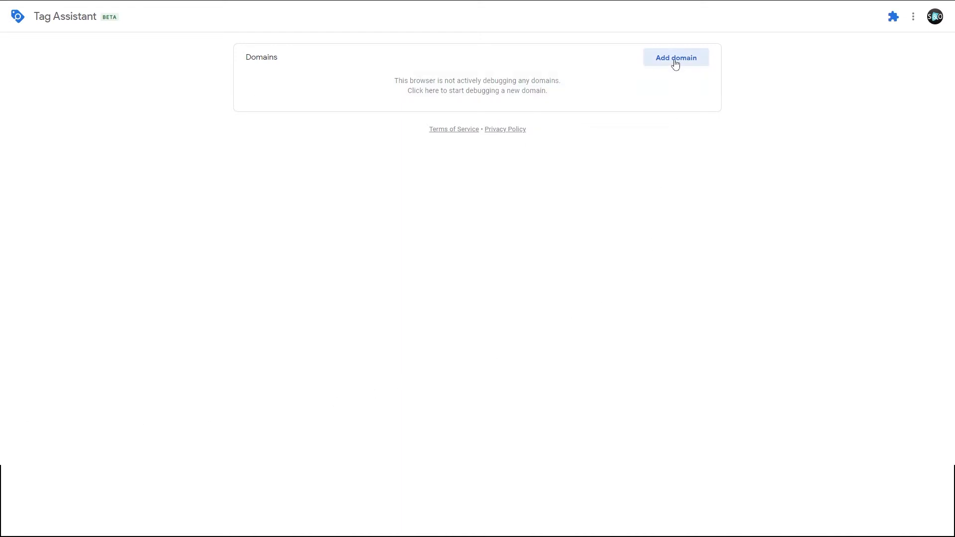
- Add the shop site domain in Tag Assistant and view its Google Analytics tag details
left_click(675, 59)
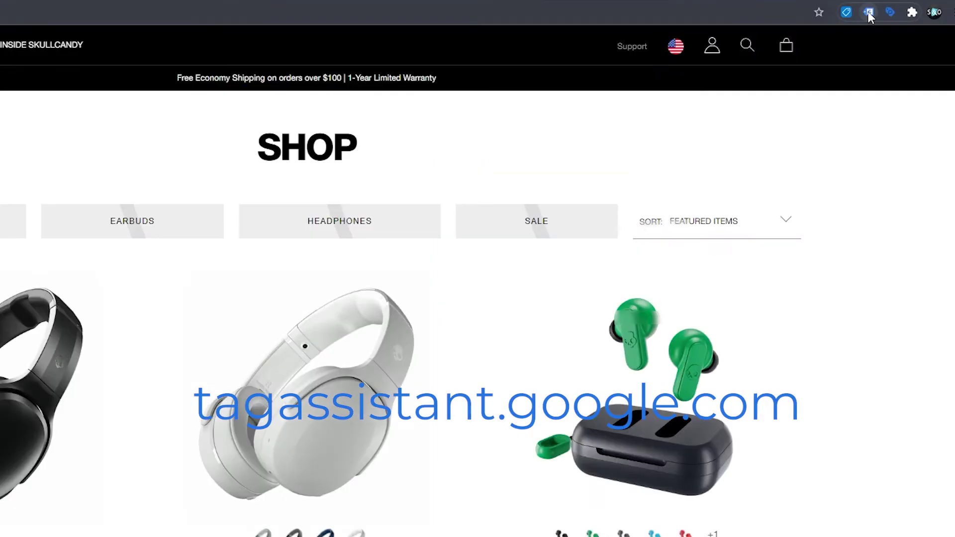
left_click(869, 15)
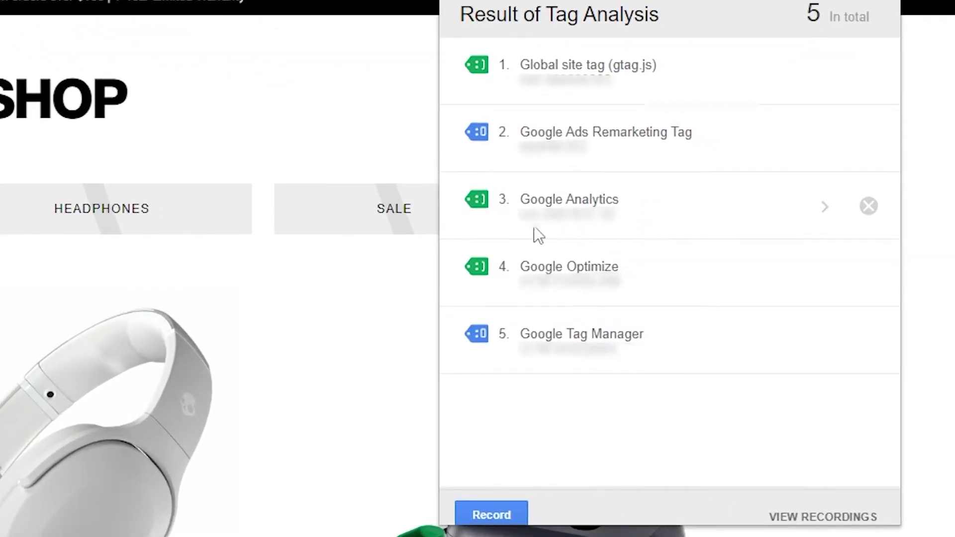
left_click(527, 230)
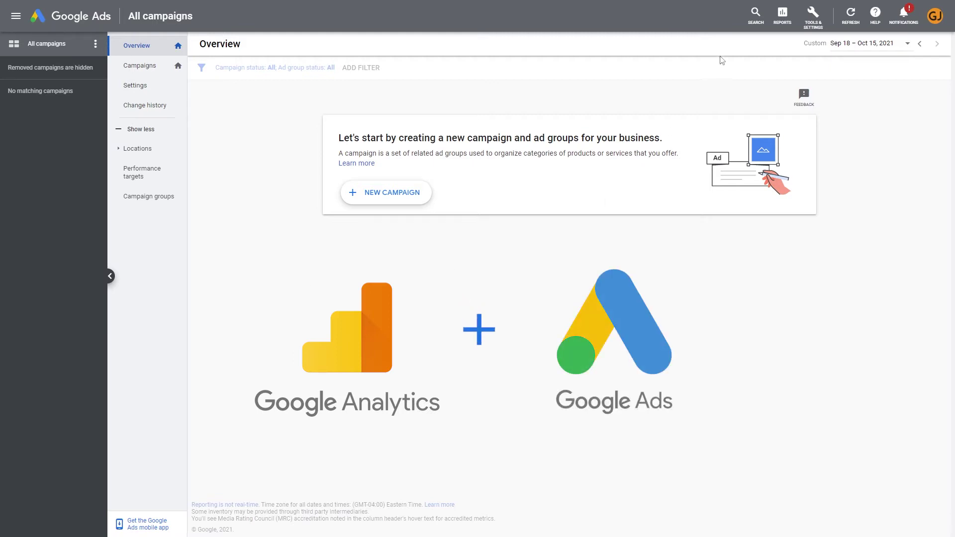
- Check the account's linked products, confirming the Google Analytics (UA) link
left_click(813, 15)
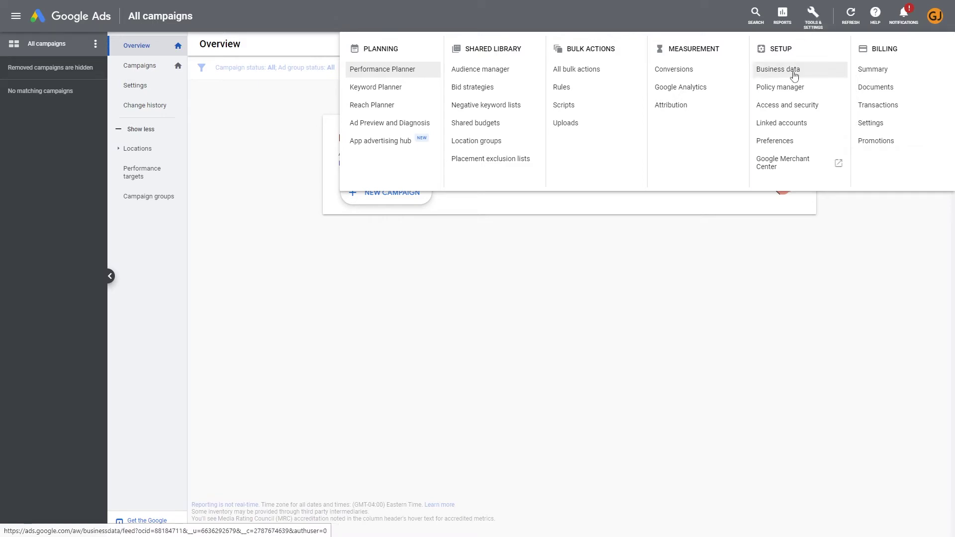
left_click(781, 122)
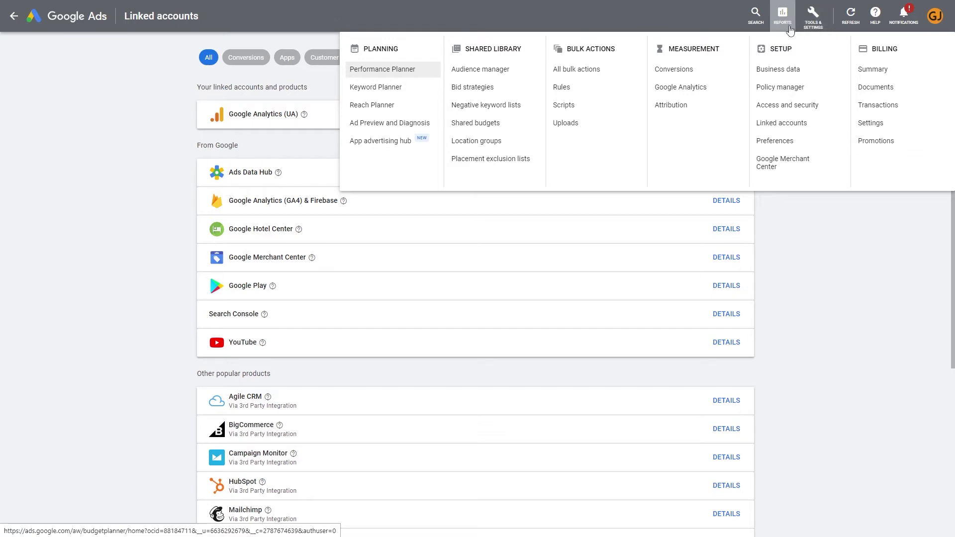
- Start a new conversion action that imports from Google Analytics (UA)
left_click(674, 69)
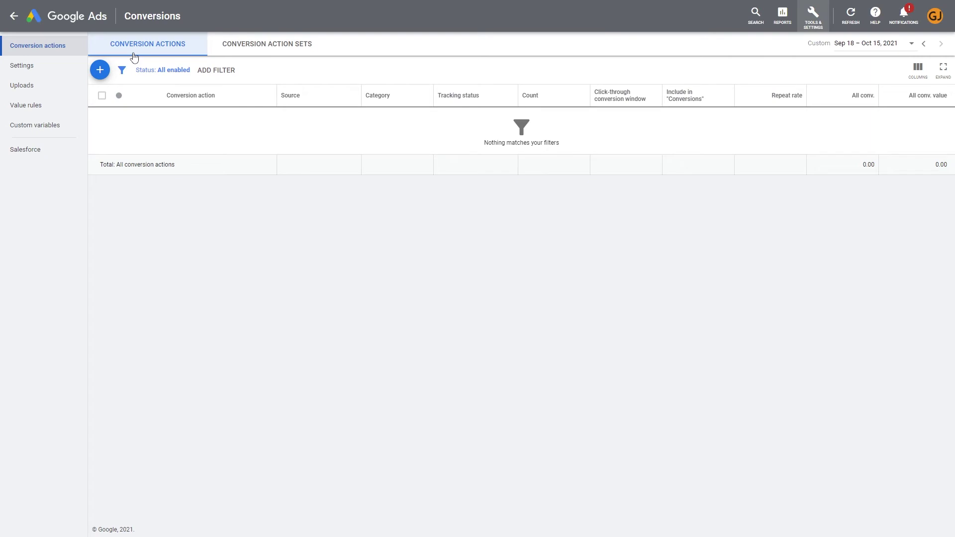
left_click(100, 70)
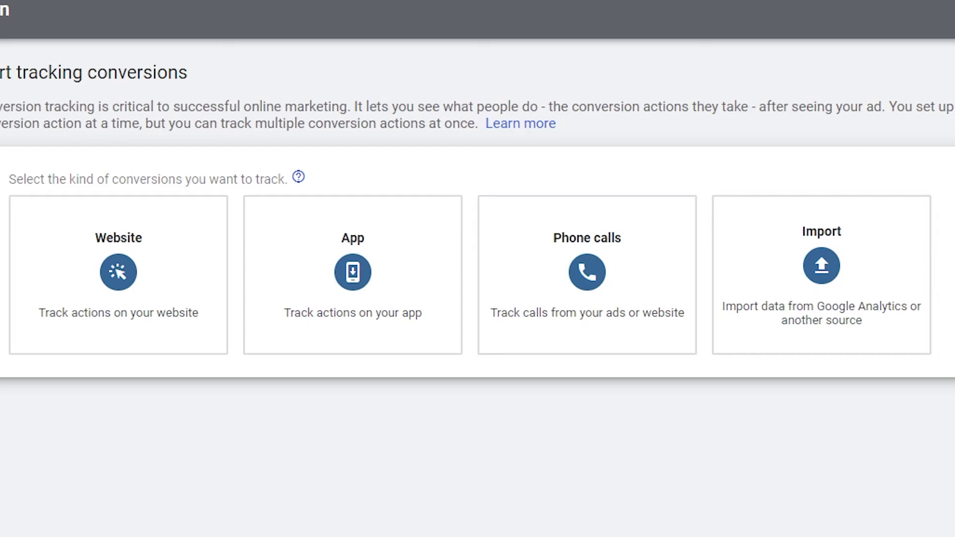
mouse_move(820, 274)
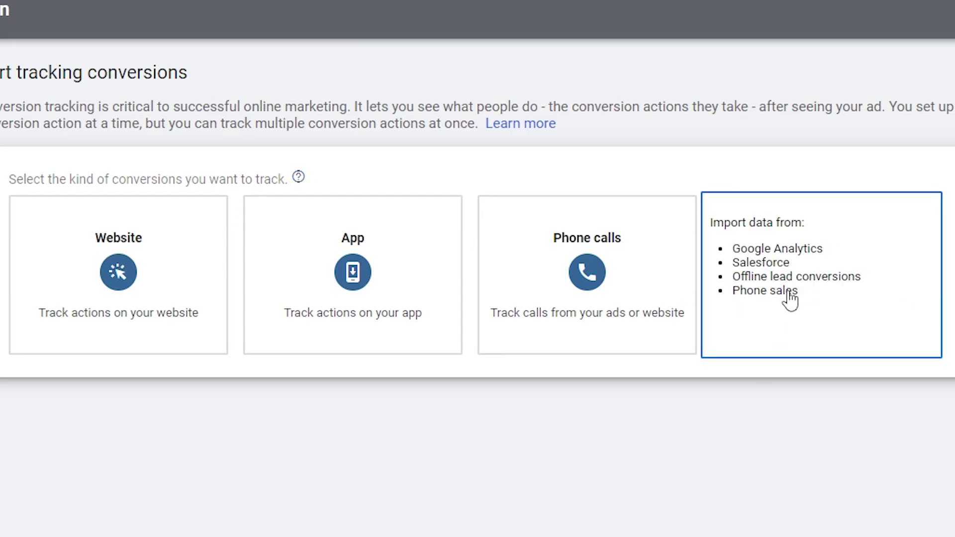
left_click(789, 297)
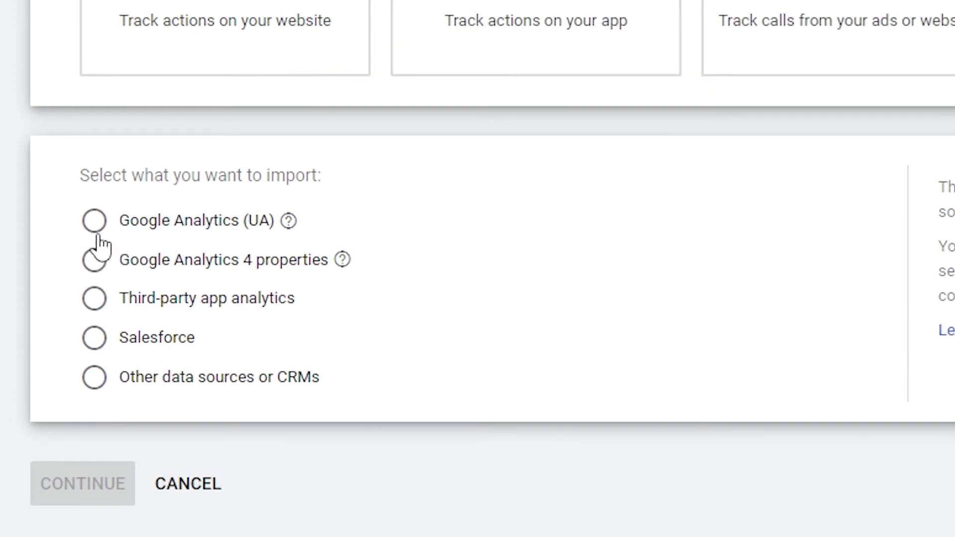
left_click(94, 221)
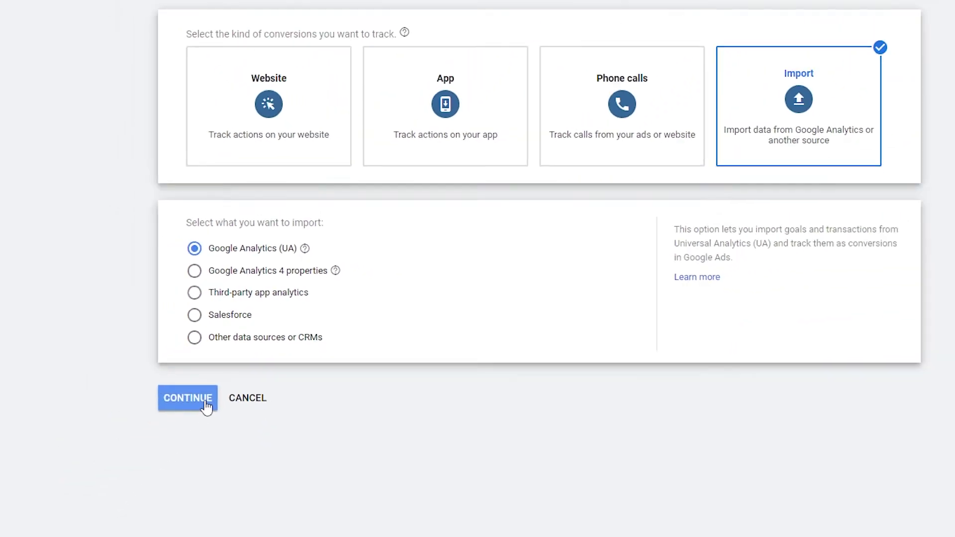
left_click(179, 405)
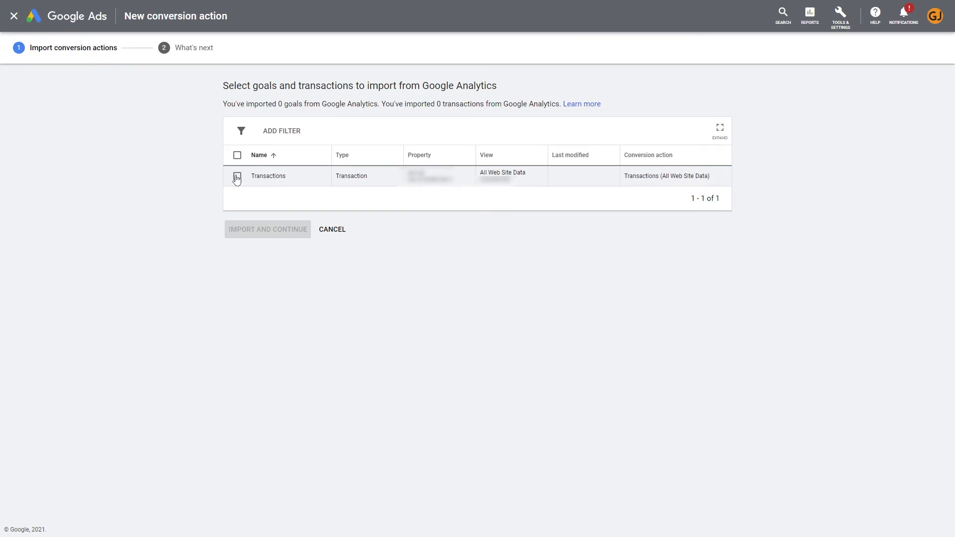
- Import the Transactions item from Google Analytics as a conversion action
left_click(236, 176)
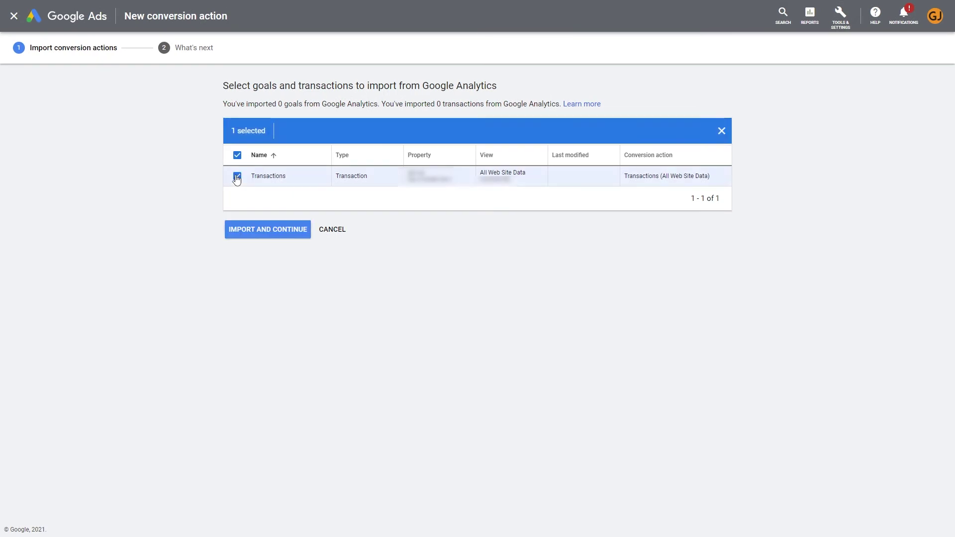
left_click(267, 229)
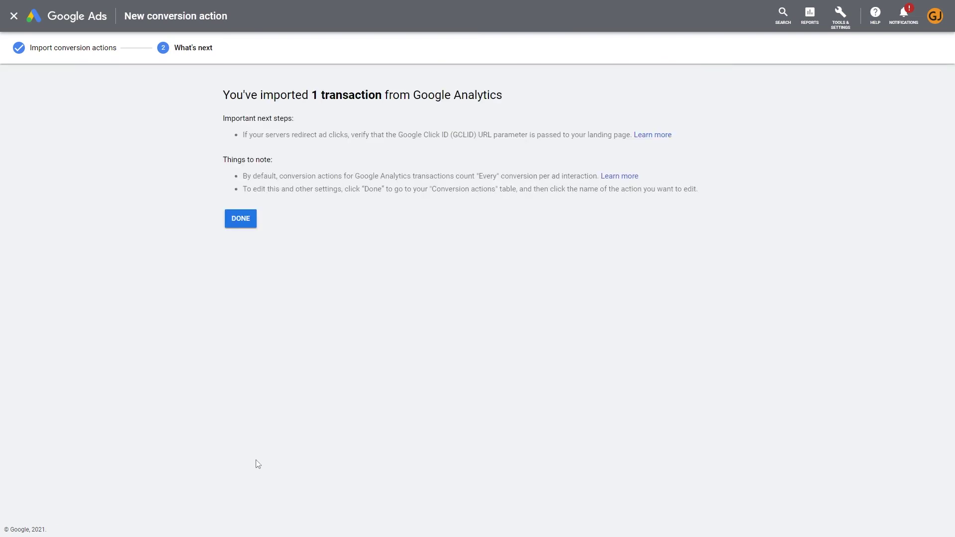
left_click(240, 219)
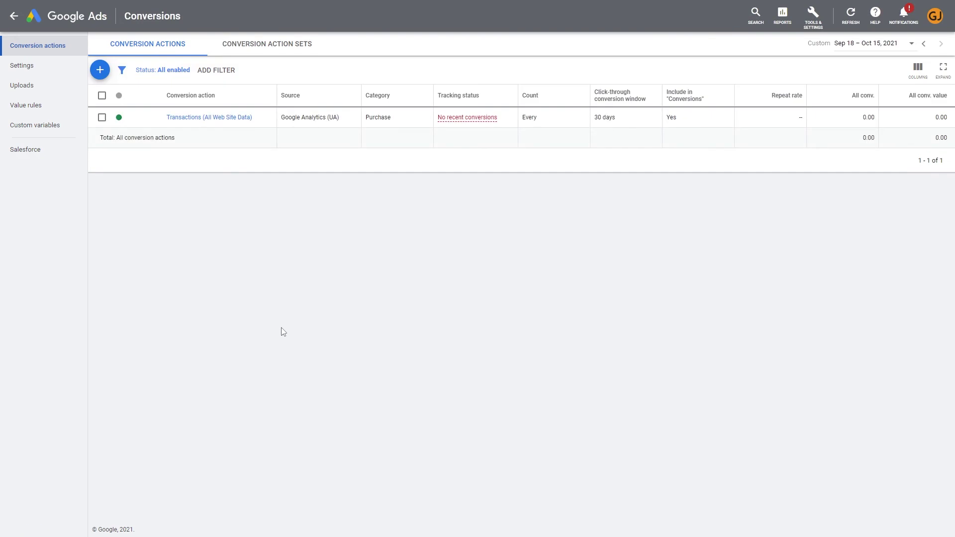
mouse_move(224, 119)
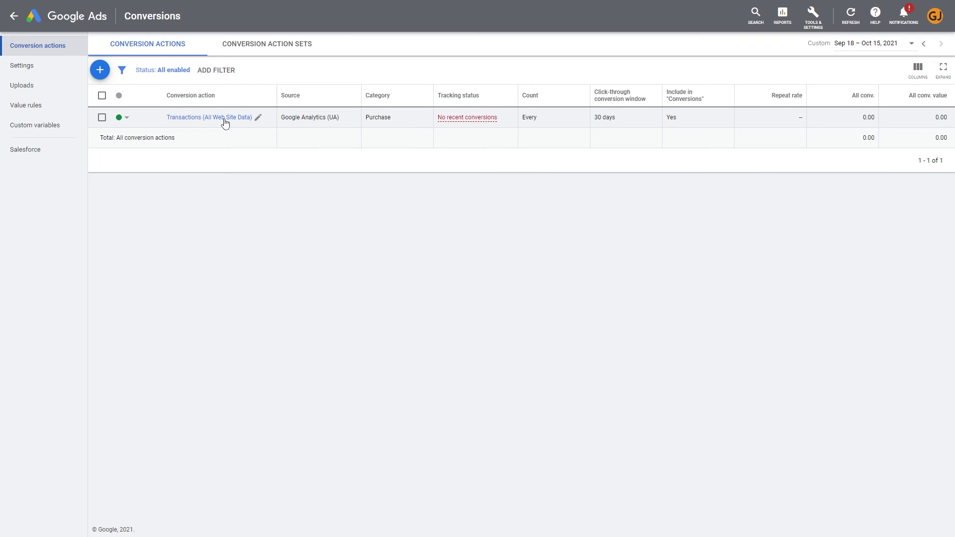
- Review the Transactions (All Web Site Data) conversion settings and return to the Conversions table
left_click(217, 118)
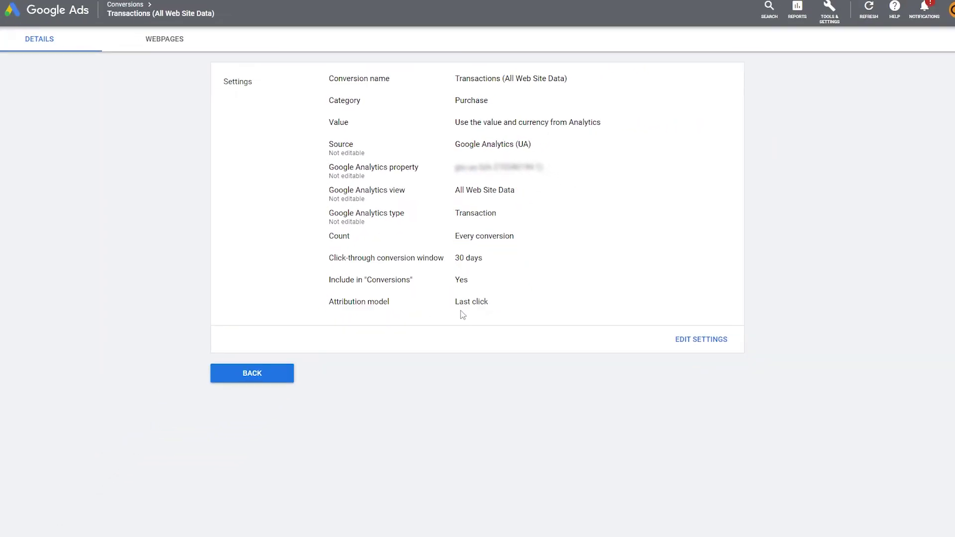
left_click(275, 363)
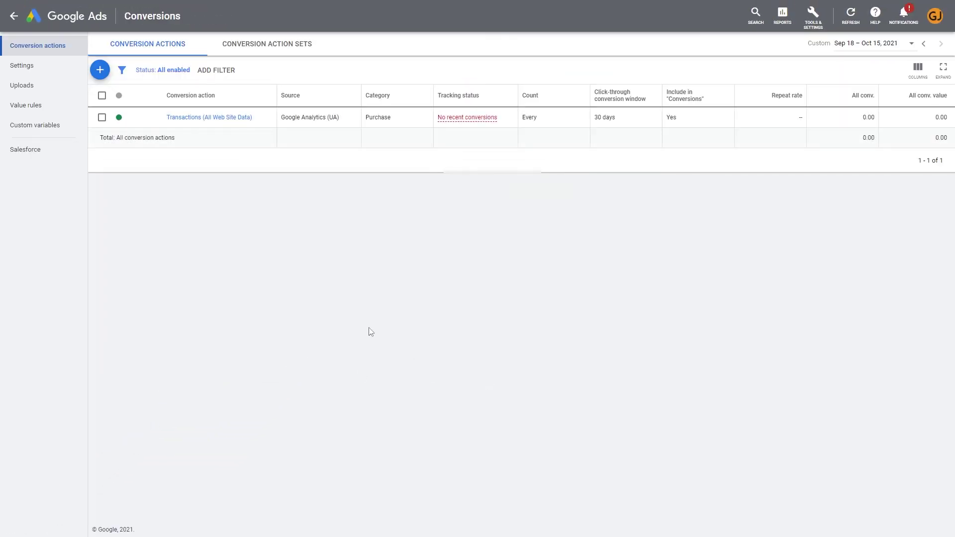